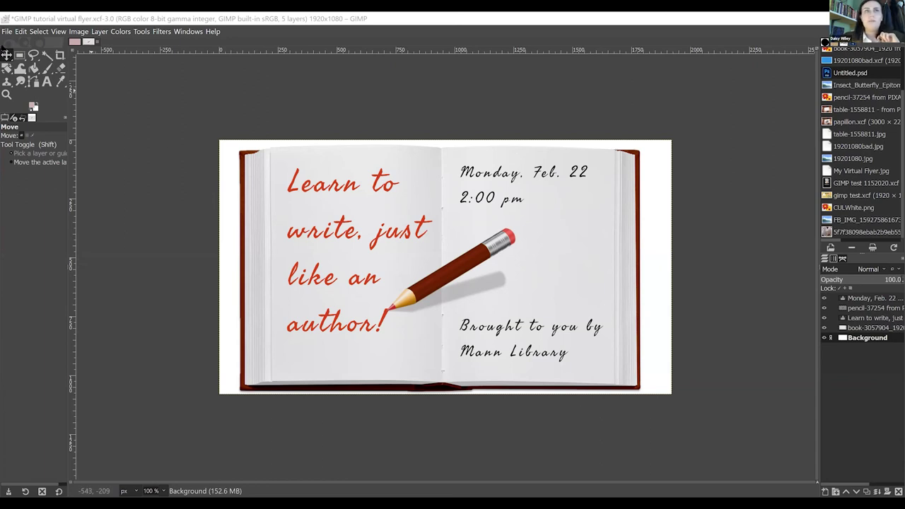
Create a new 1920 × 1080 px landscape image at 72 ppi in RGB color, filled with the background color
click(6, 33)
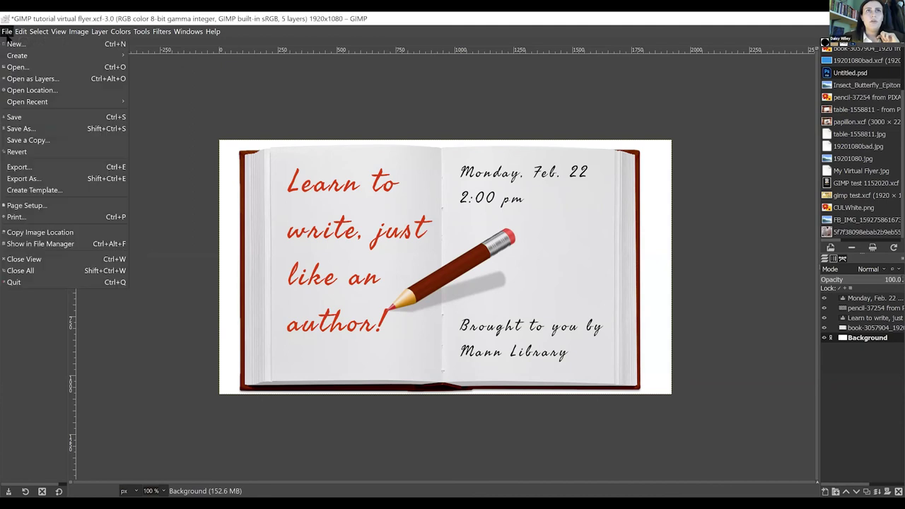
click(15, 46)
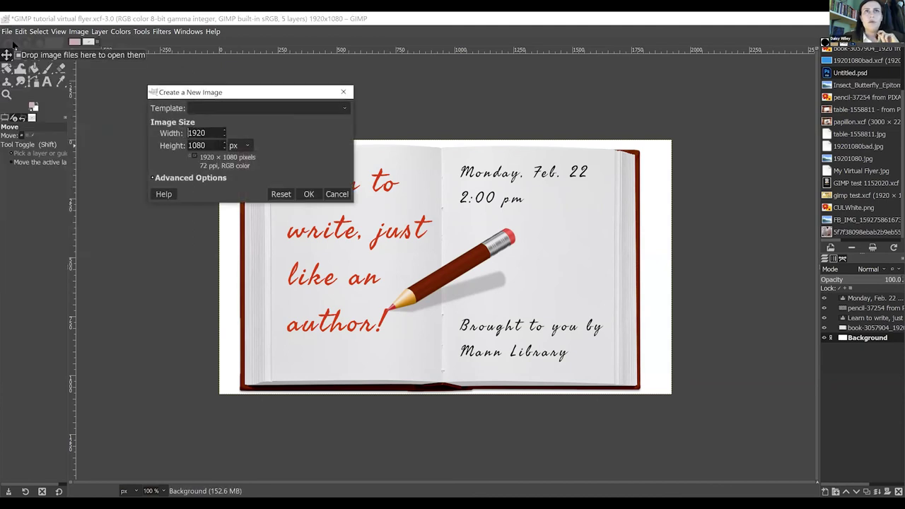
click(160, 178)
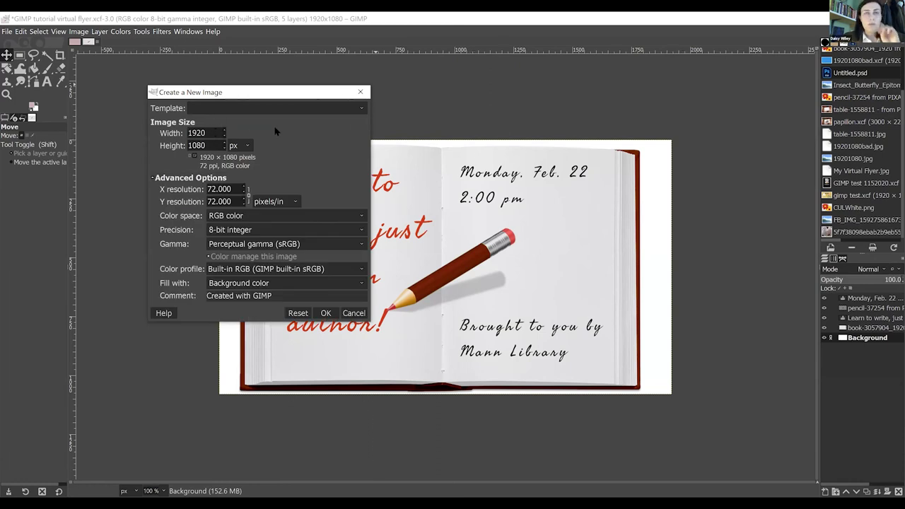
click(190, 157)
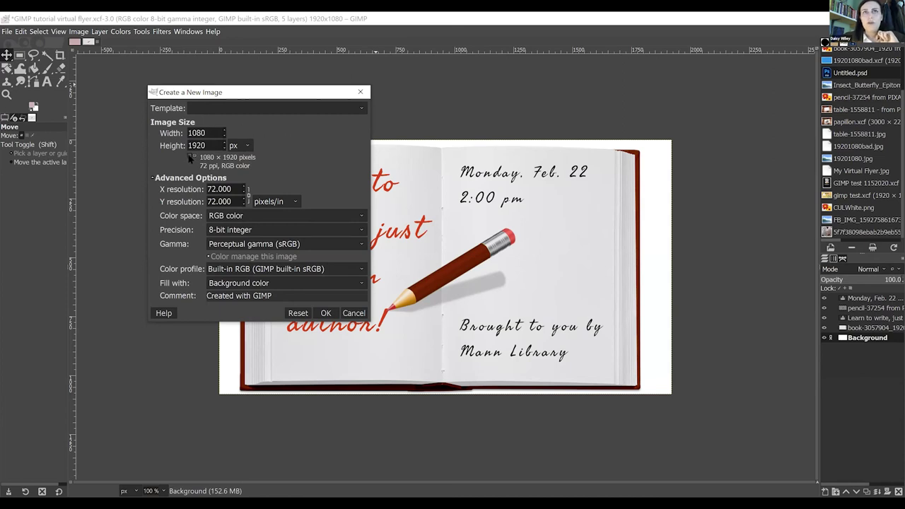
click(193, 157)
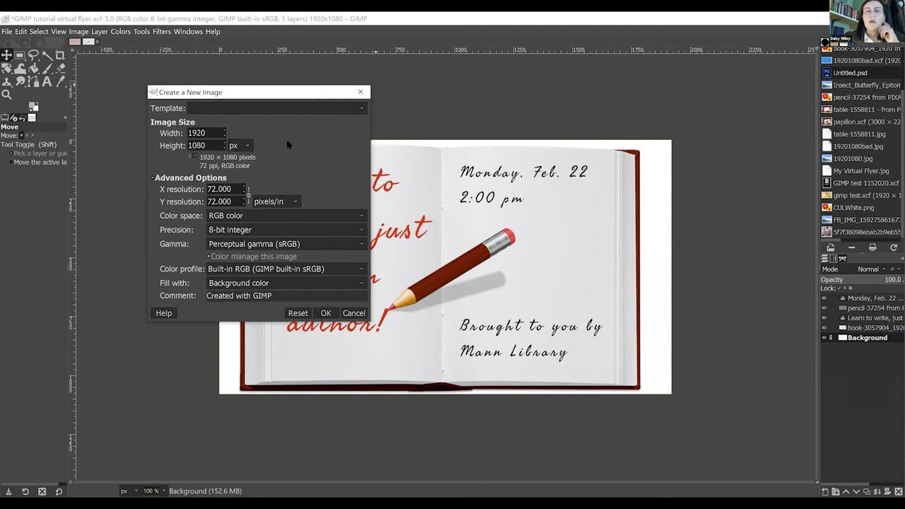
click(162, 180)
click(163, 180)
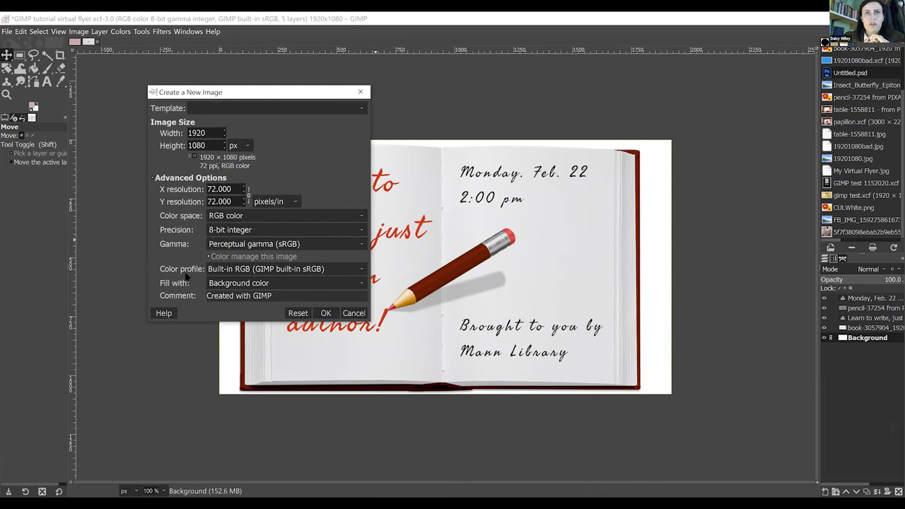
click(327, 316)
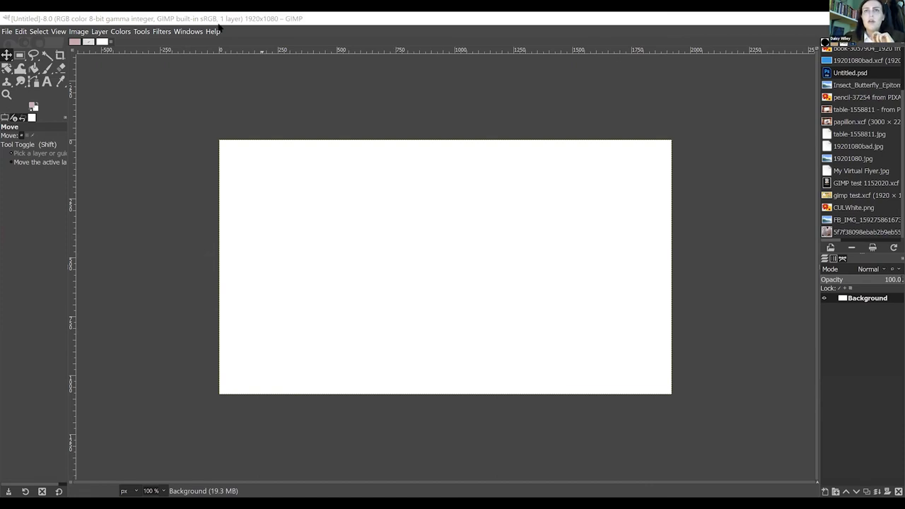
Add the book-3057904_1920 and pencil-37254 PNG images from the virtual flyers folder as layers above the background
drag(219, 26, 240, 120)
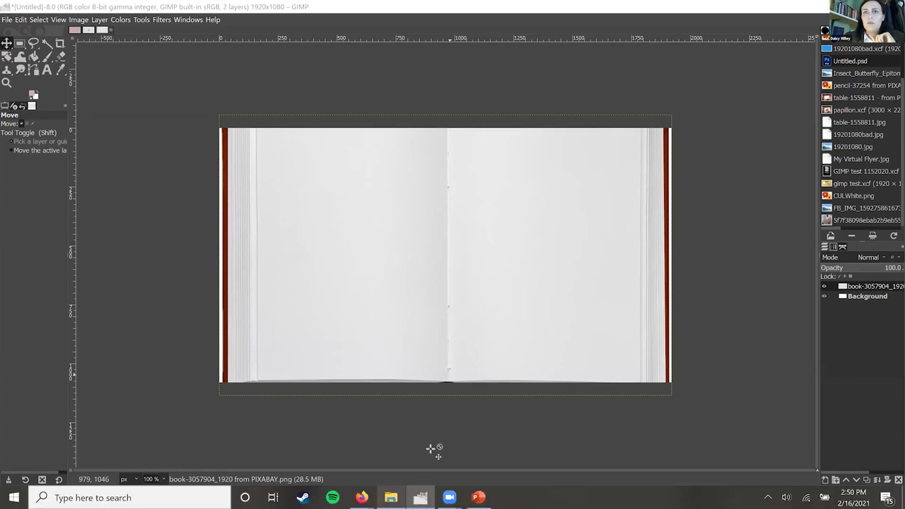
click(393, 497)
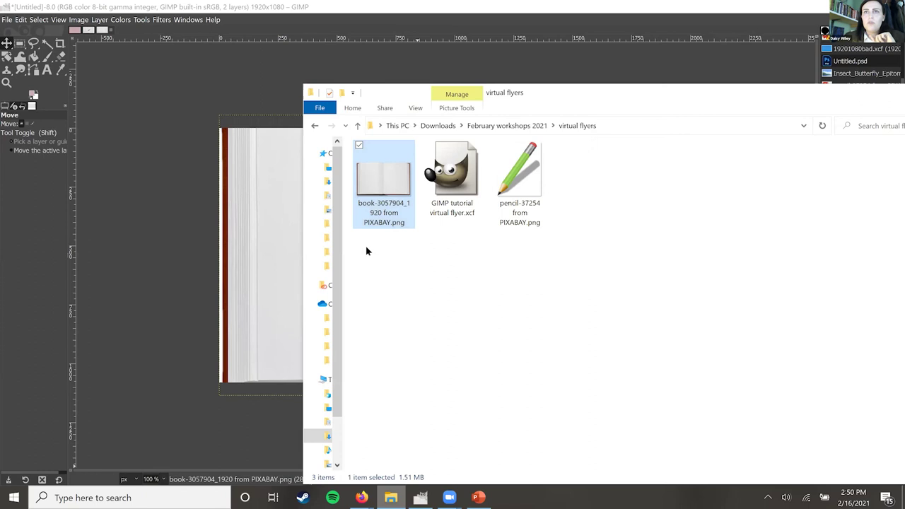
click(511, 201)
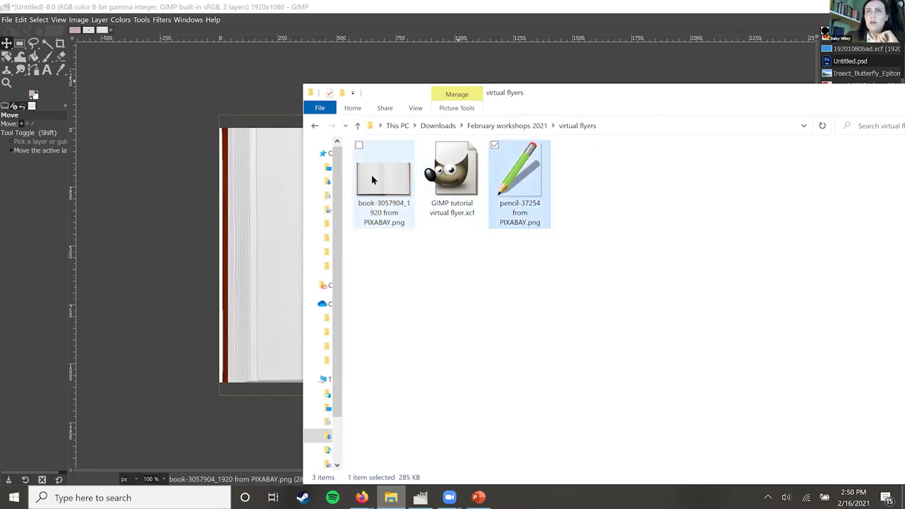
mouse_move(526, 176)
mouse_down()
mouse_move(533, 227)
mouse_move(252, 212)
mouse_move(214, 151)
mouse_move(208, 226)
mouse_up()
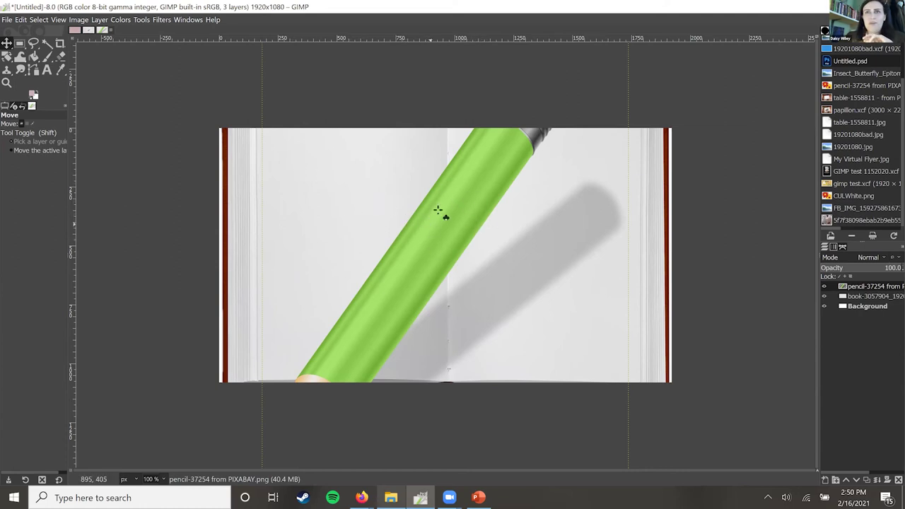
Move the pencil layer down and to the left until its eraser end lies on the book
mouse_move(461, 181)
mouse_down()
mouse_move(443, 271)
mouse_move(509, 216)
mouse_move(501, 347)
mouse_move(566, 226)
mouse_up()
mouse_move(457, 164)
mouse_down()
mouse_move(477, 117)
mouse_move(483, 237)
mouse_move(456, 200)
mouse_up()
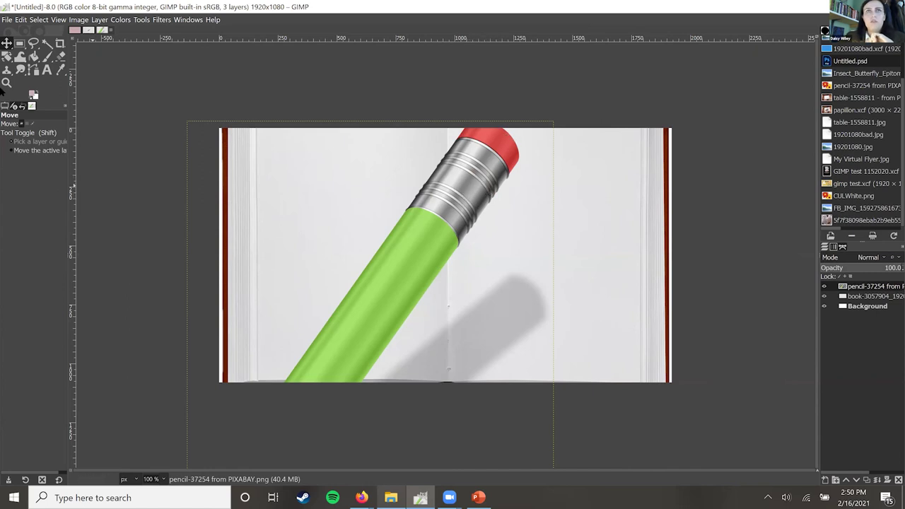
mouse_move(383, 314)
mouse_down()
mouse_move(485, 216)
mouse_move(398, 298)
mouse_move(329, 338)
mouse_move(328, 363)
mouse_up()
Scale the pencil layer down proportionally to about 908 × 1121 px
click(6, 57)
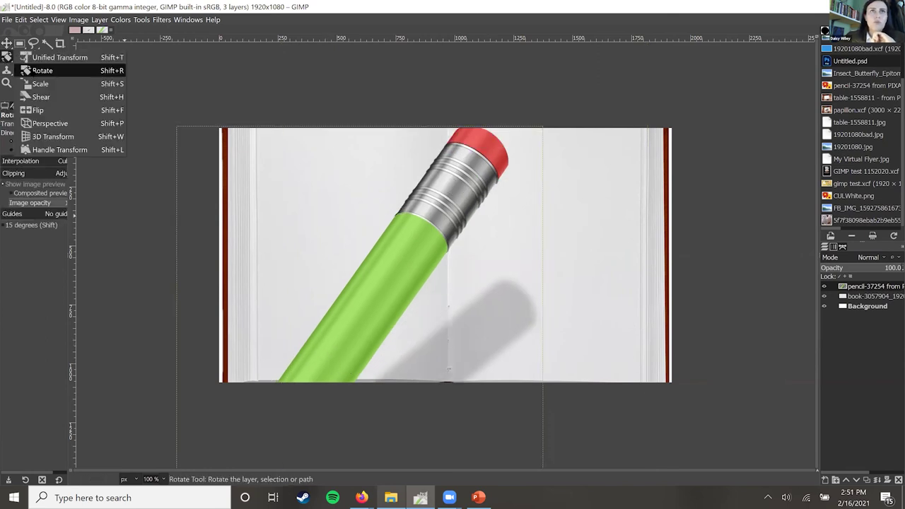
click(35, 84)
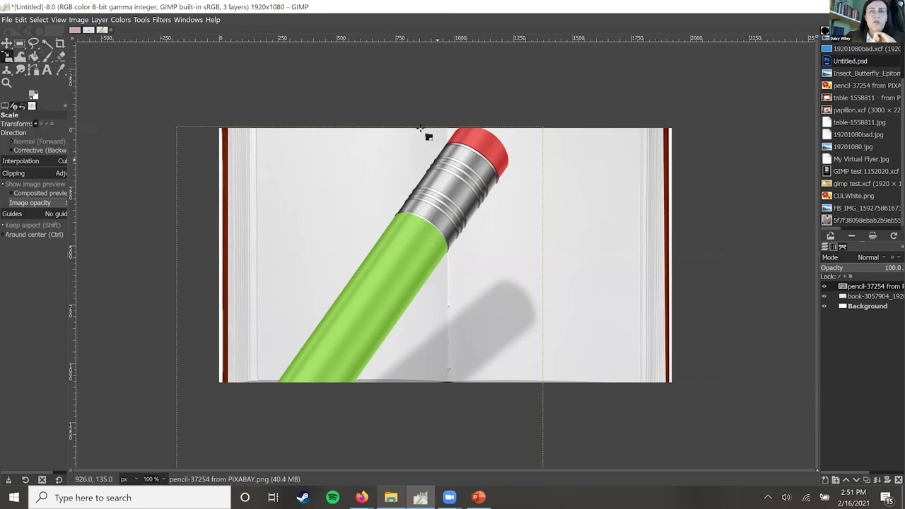
drag(458, 174, 316, 362)
mouse_move(374, 252)
mouse_down()
mouse_move(371, 208)
mouse_move(312, 312)
mouse_move(620, 71)
mouse_move(418, 319)
mouse_move(384, 370)
mouse_move(390, 376)
mouse_up()
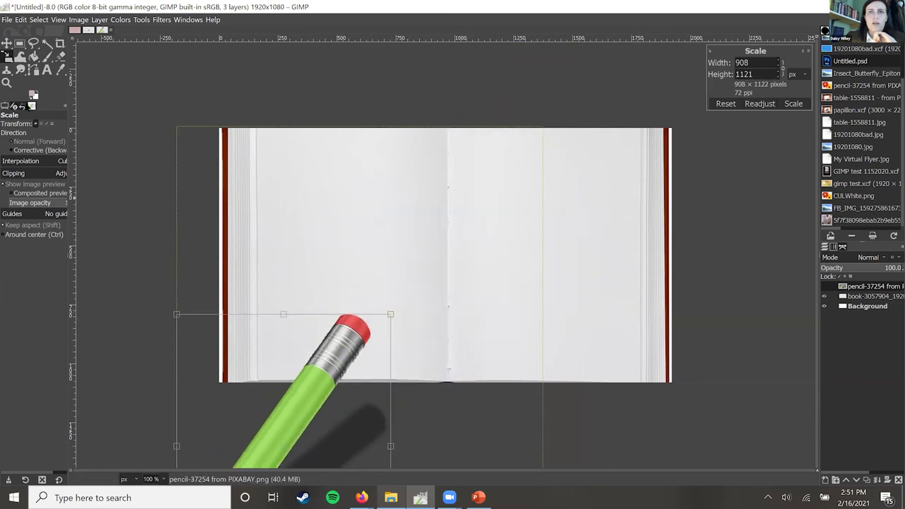
Move the whole pencil onto the canvas and scale it down proportionally to about 396 × 489 px
click(6, 43)
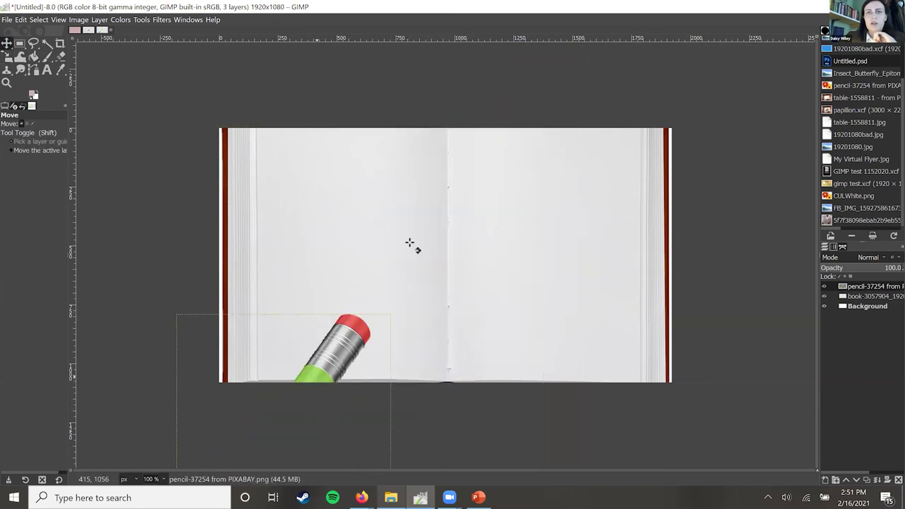
drag(410, 242, 539, 55)
key(shift+s)
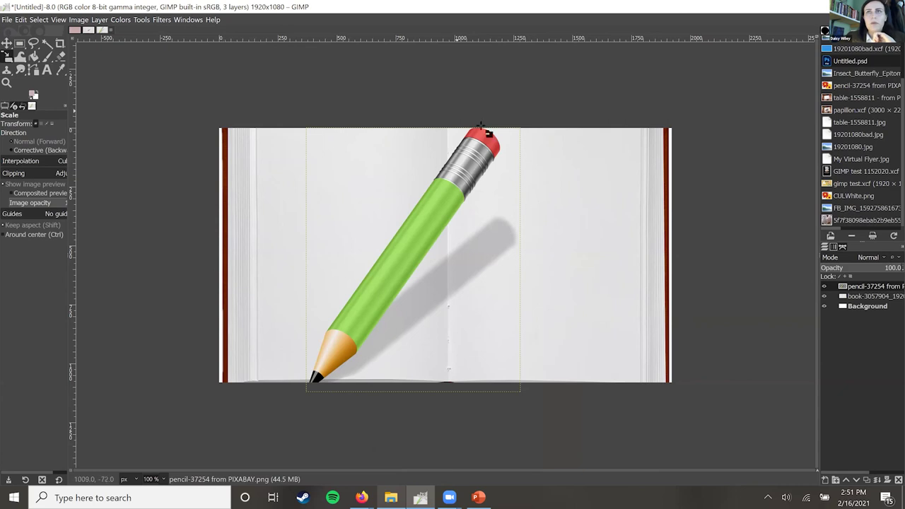
drag(458, 202, 381, 311)
Rotate the pencil clockwise to a shallow slant and move it mid-height onto the right-hand page, tip near the spine
click(9, 56)
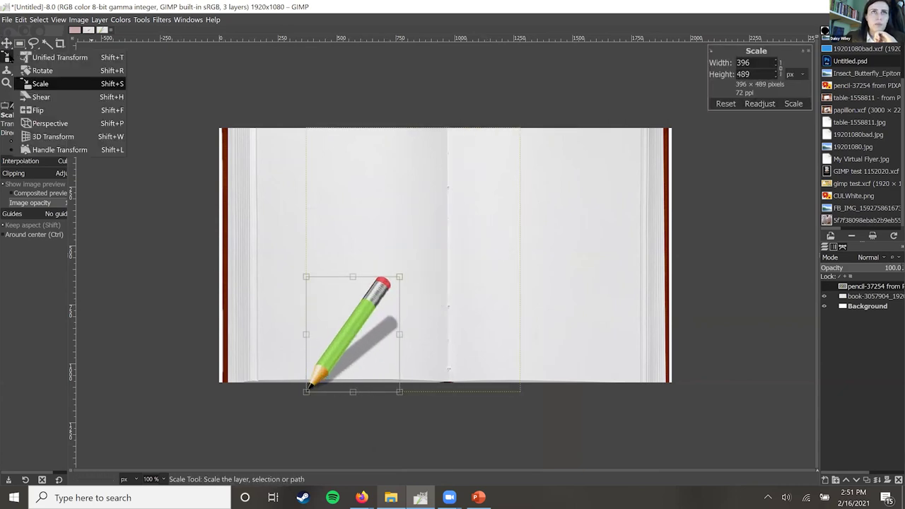
click(41, 71)
mouse_move(394, 303)
mouse_down()
mouse_move(396, 283)
mouse_move(402, 324)
mouse_move(384, 299)
mouse_up()
key(m)
mouse_move(318, 344)
mouse_down()
mouse_move(357, 303)
mouse_move(460, 247)
mouse_move(487, 253)
mouse_up()
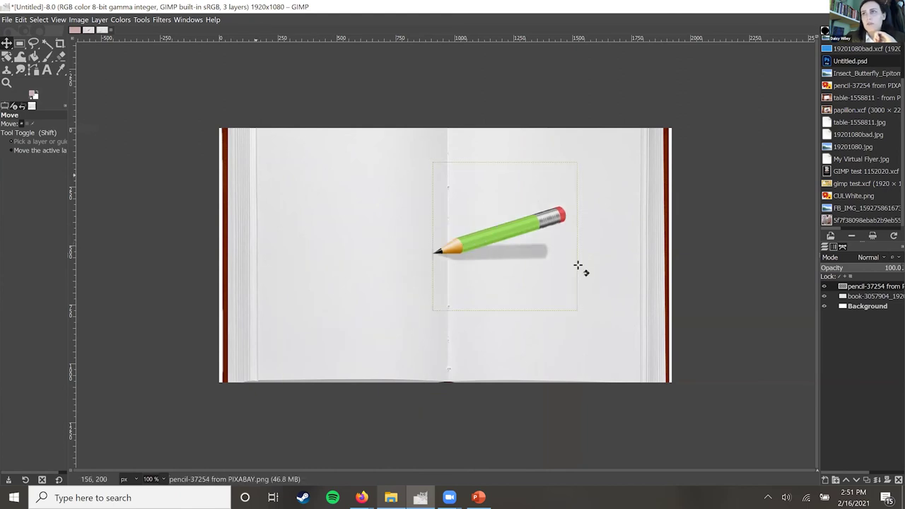
Scale the book layer down to about 1761 × 1091 px and center it on the canvas
click(864, 298)
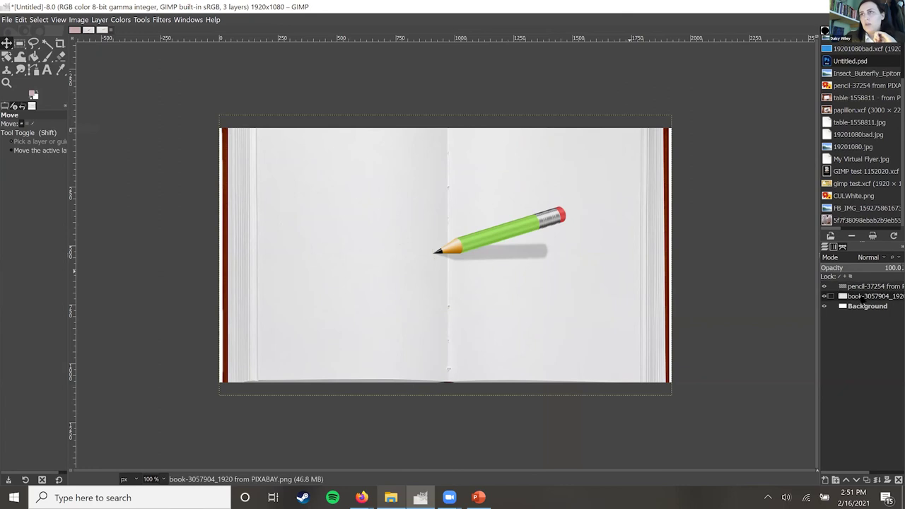
click(7, 56)
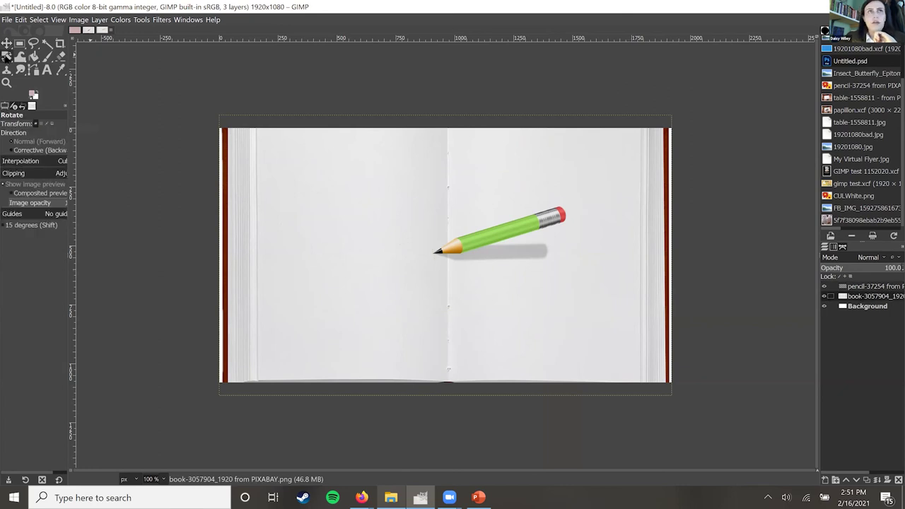
click(41, 83)
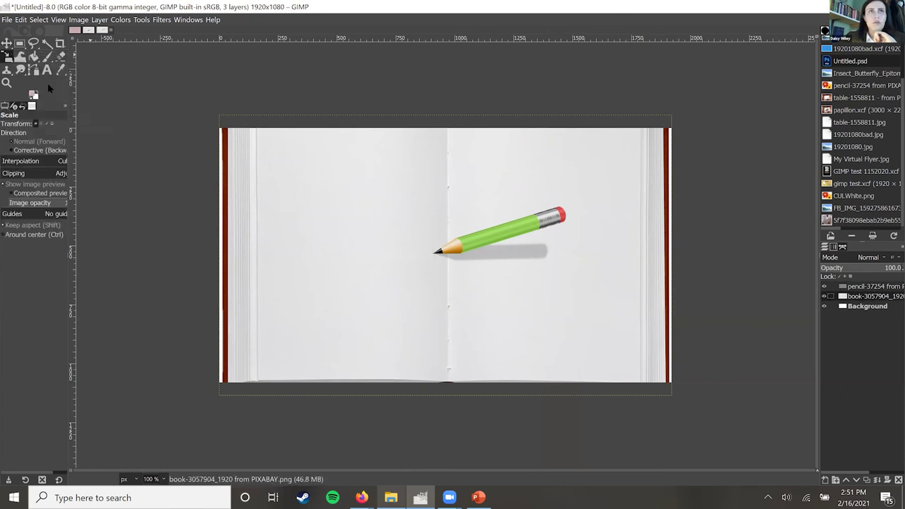
drag(233, 134, 243, 149)
drag(264, 172, 251, 164)
click(6, 43)
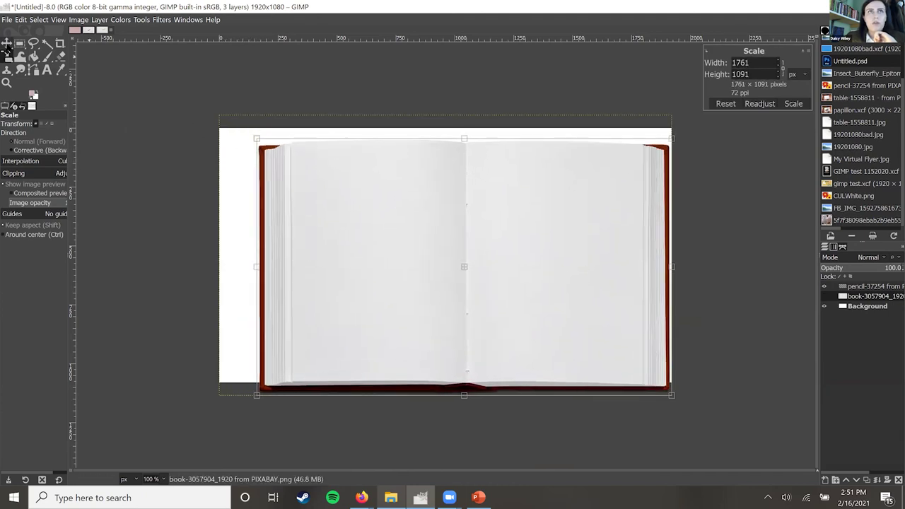
drag(389, 186, 373, 173)
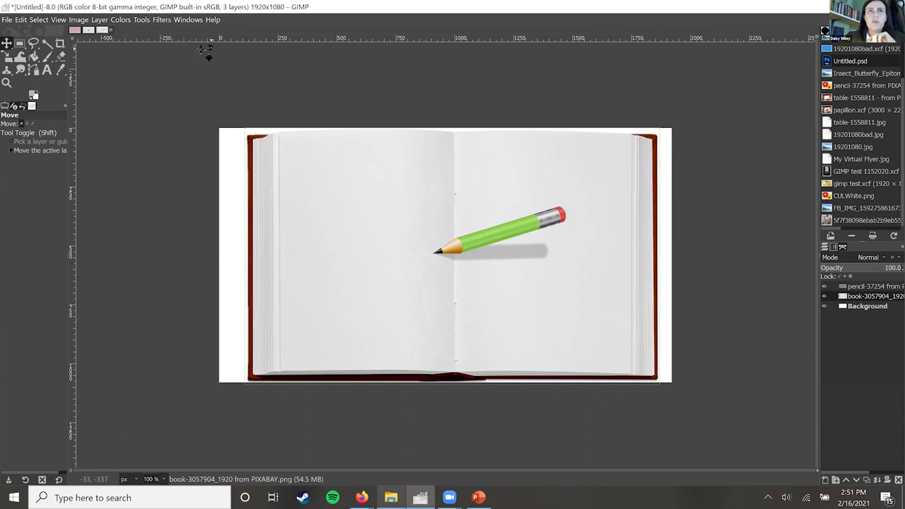